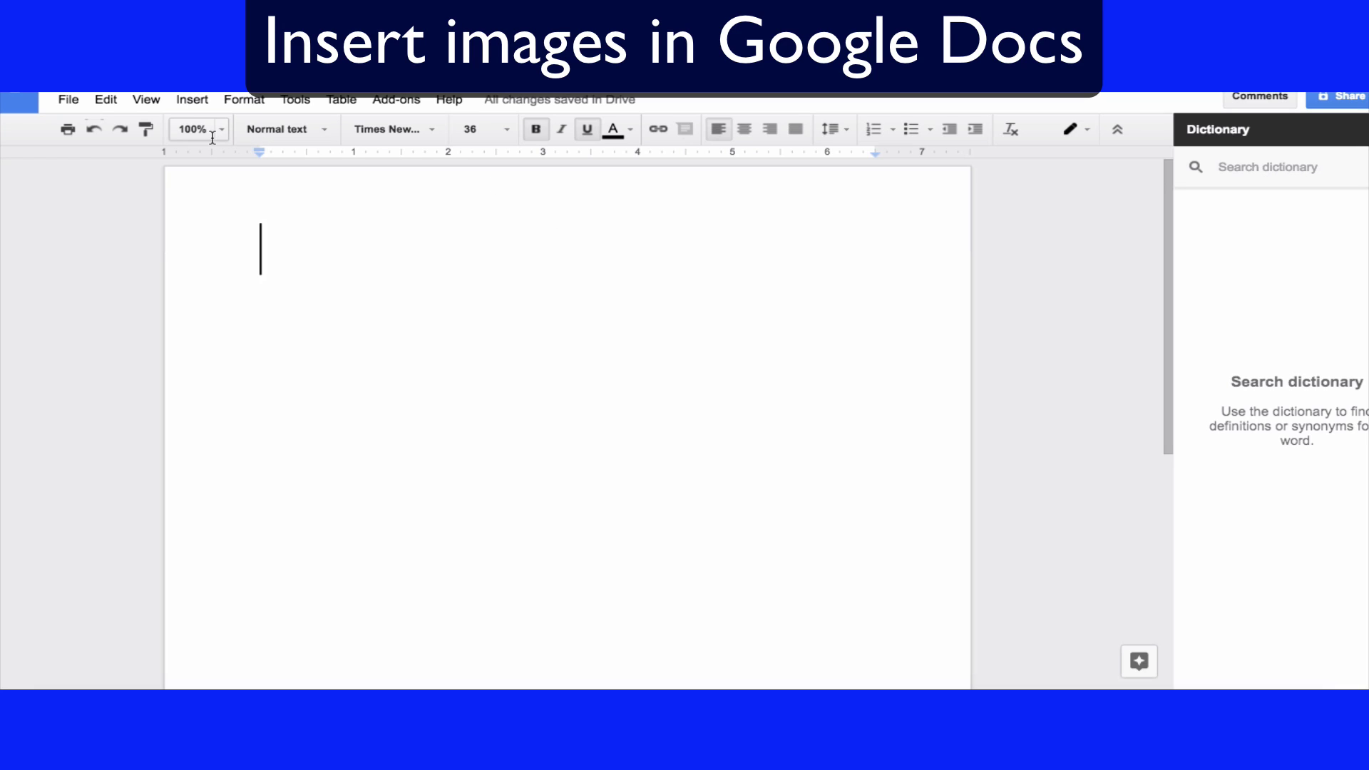
Open the Insert menu and dismiss it without inserting anything
left_click(191, 101)
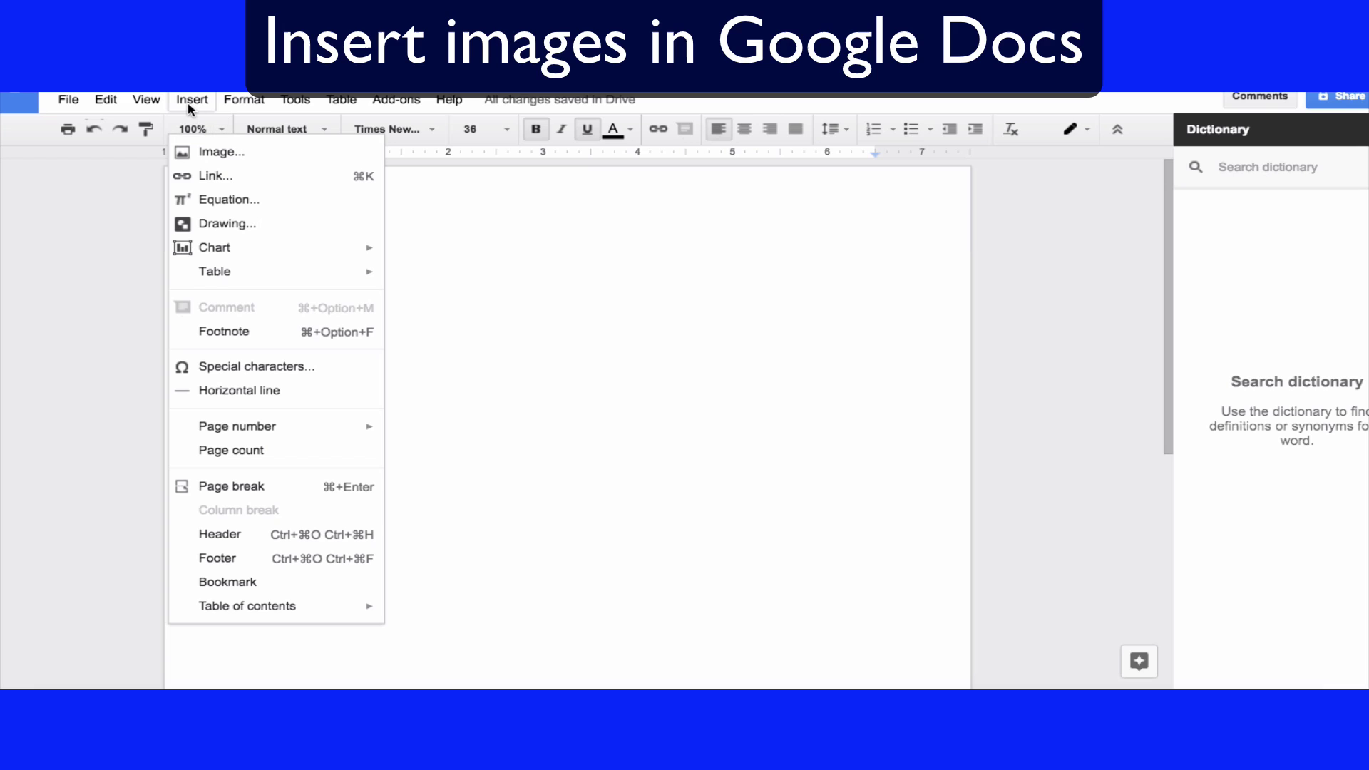
left_click(190, 105)
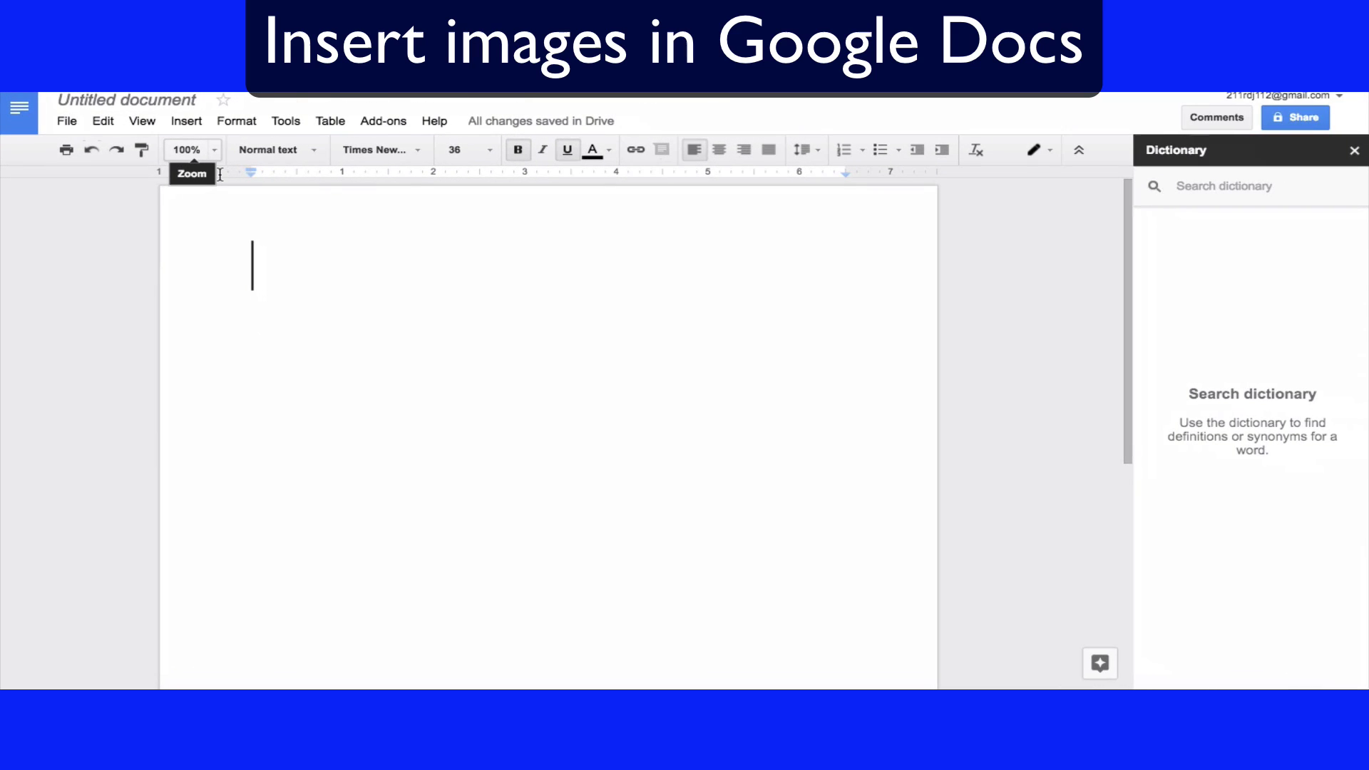
Close the dictionary panel, start Insert > Image, and view the camera and By URL options
left_click(1354, 150)
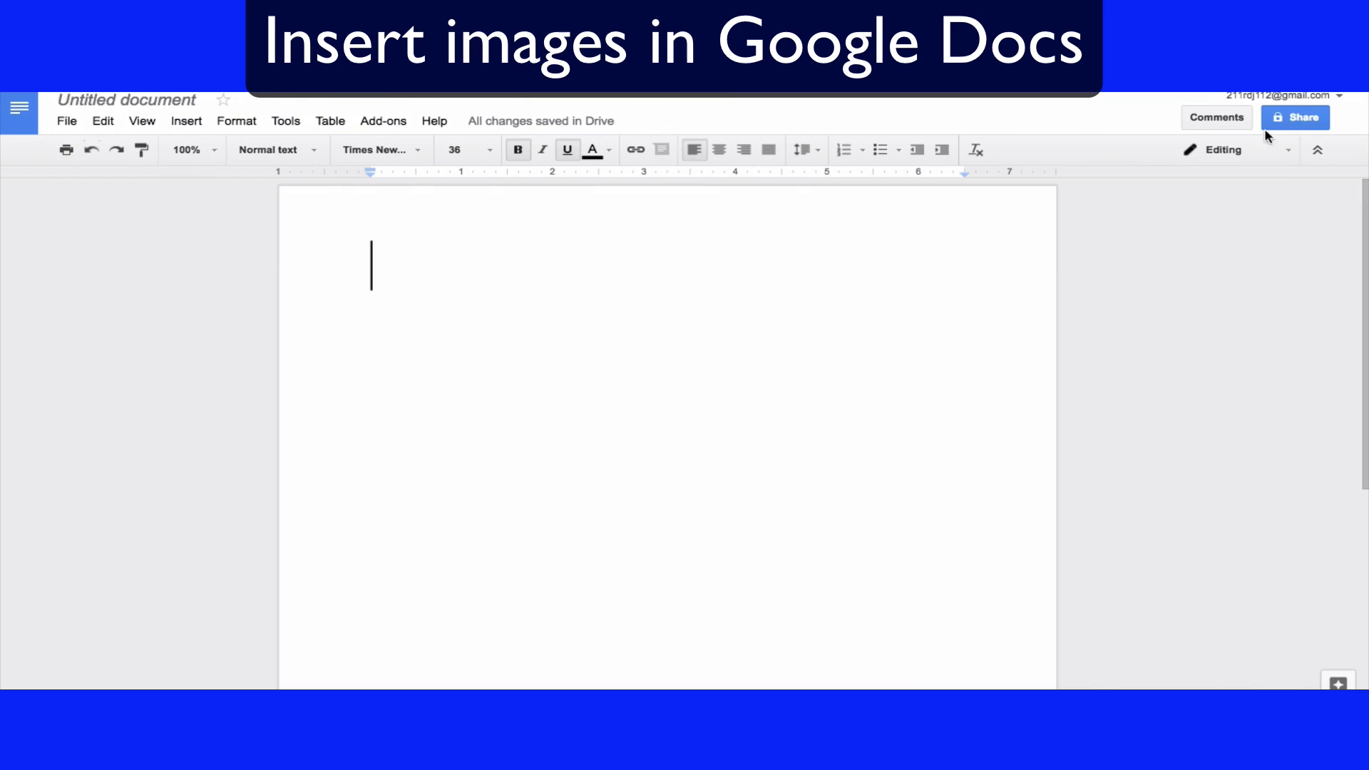
left_click(189, 124)
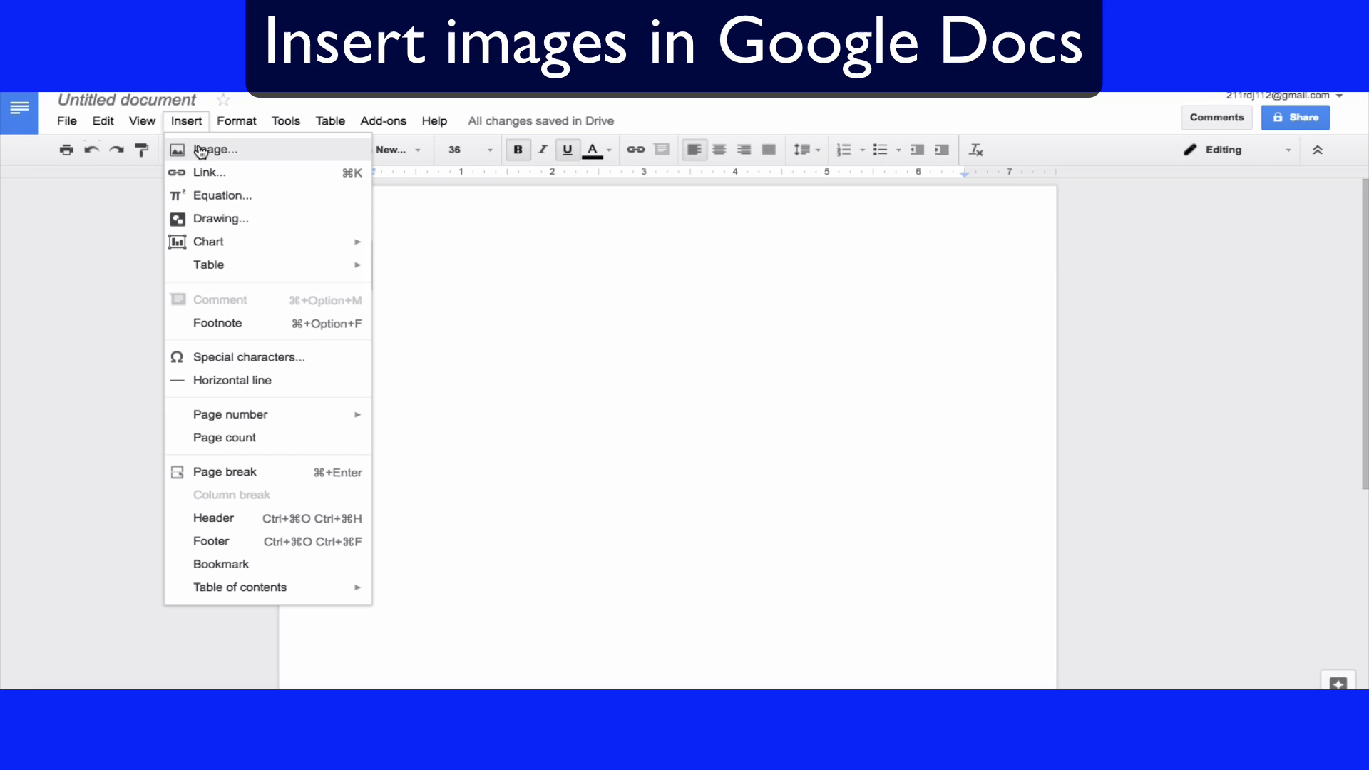
left_click(220, 156)
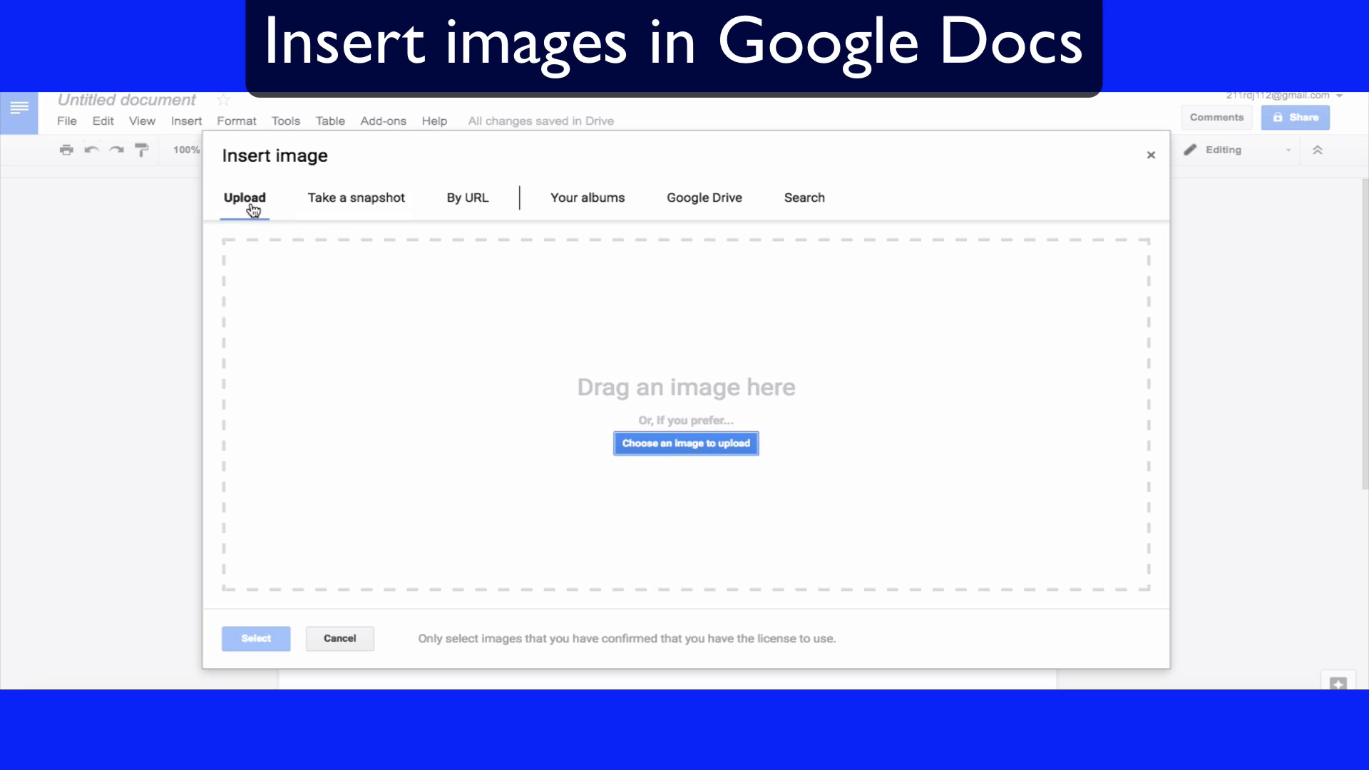
left_click(346, 205)
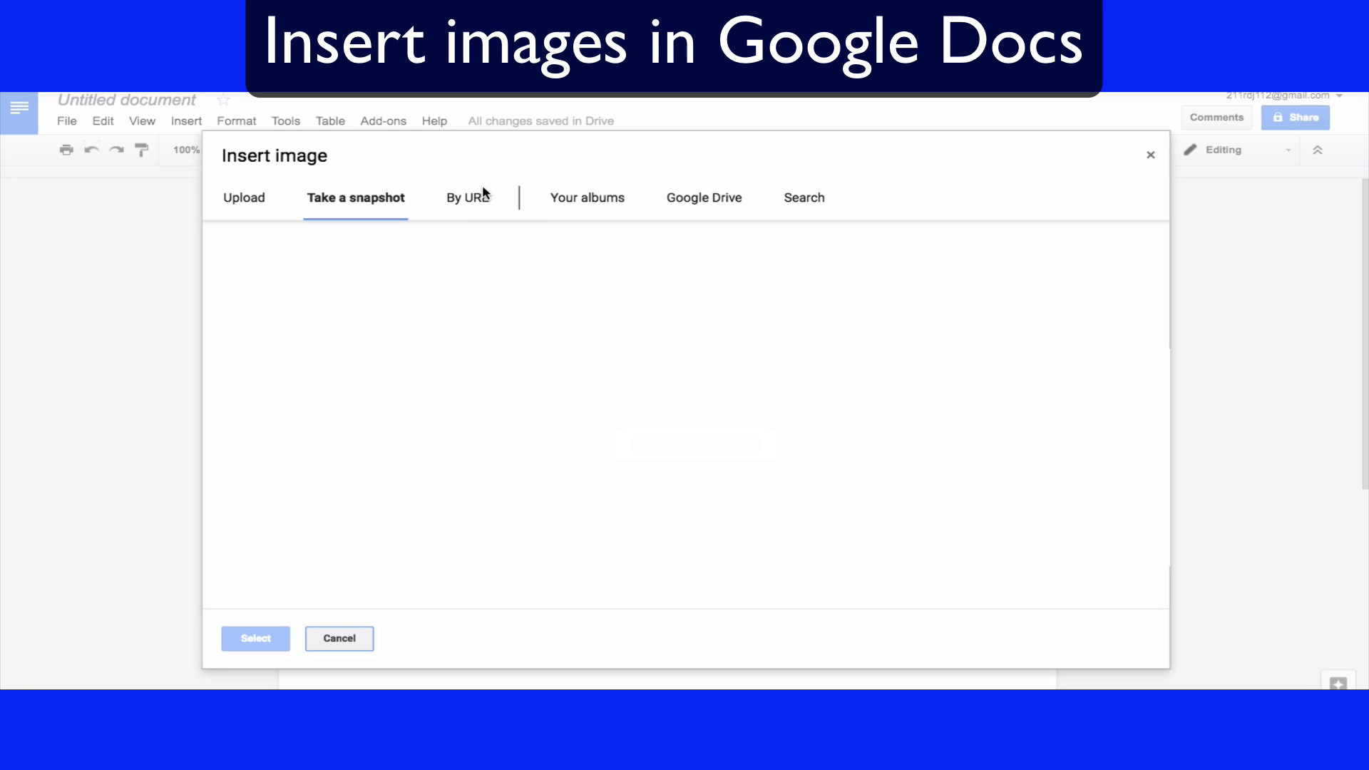
left_click(470, 205)
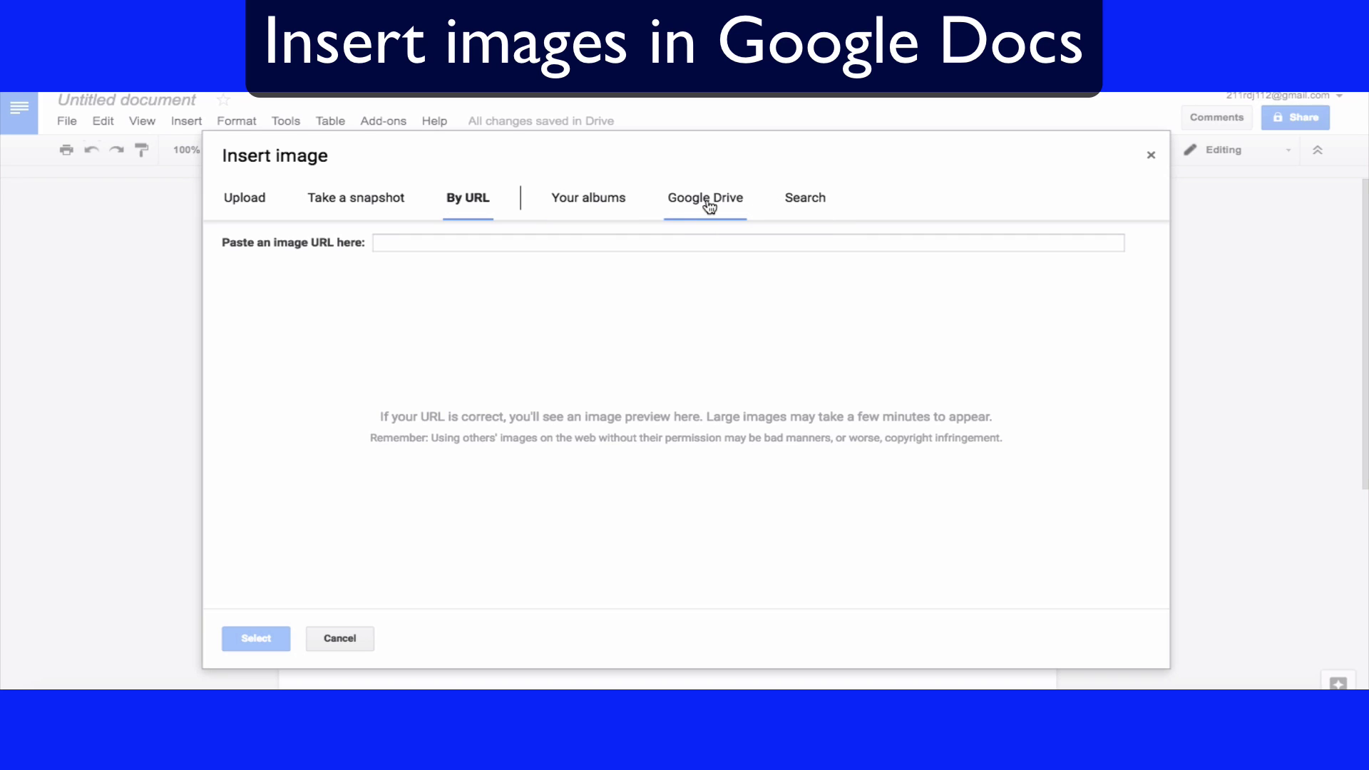
Search images for 'pizza' and insert the fourth result into the document
left_click(803, 203)
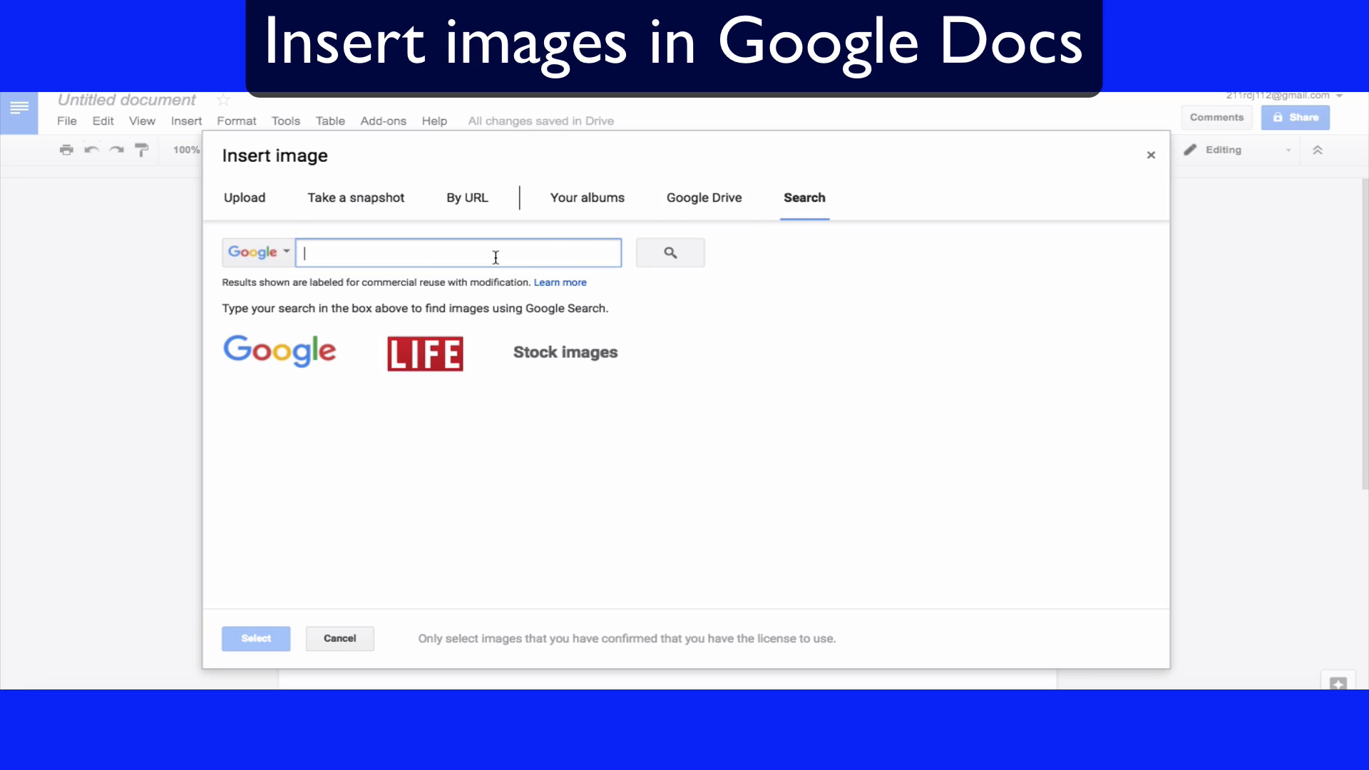
type("pizza")
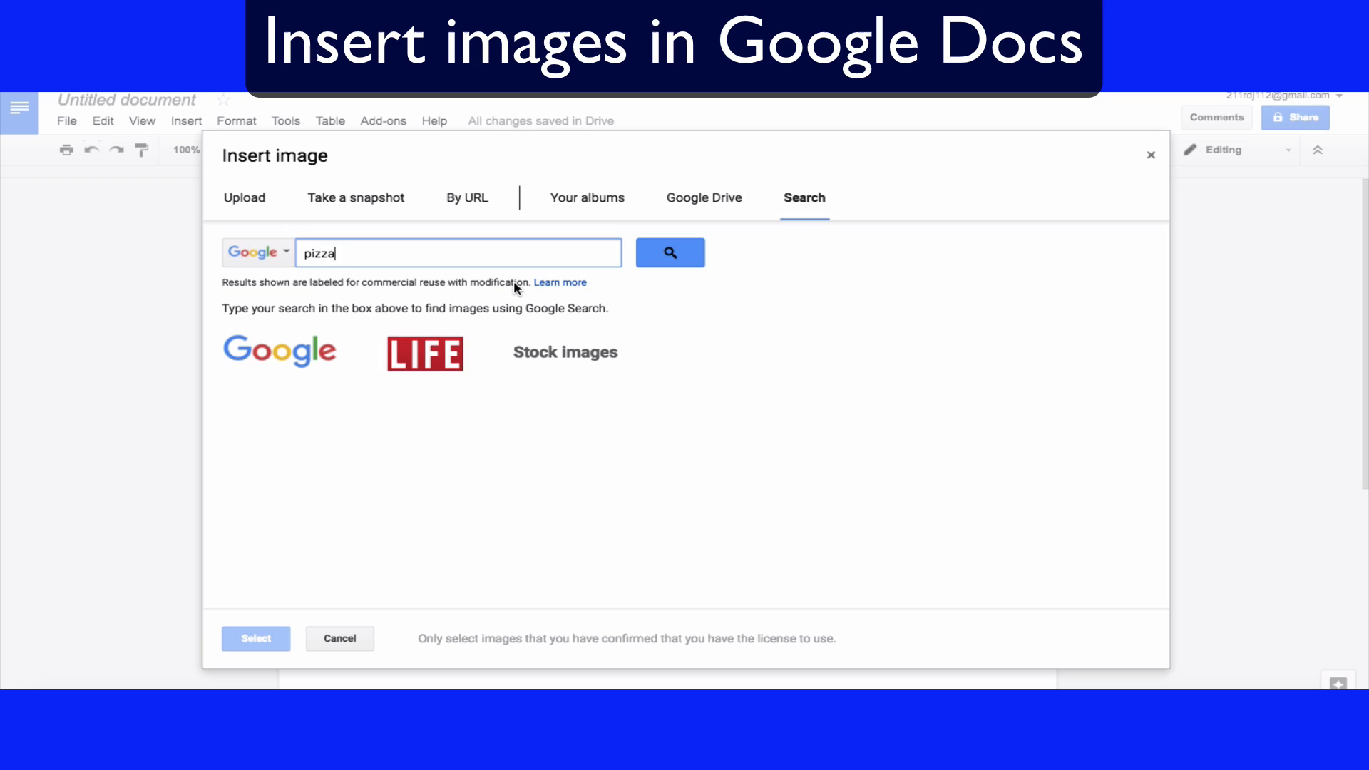
left_click(681, 252)
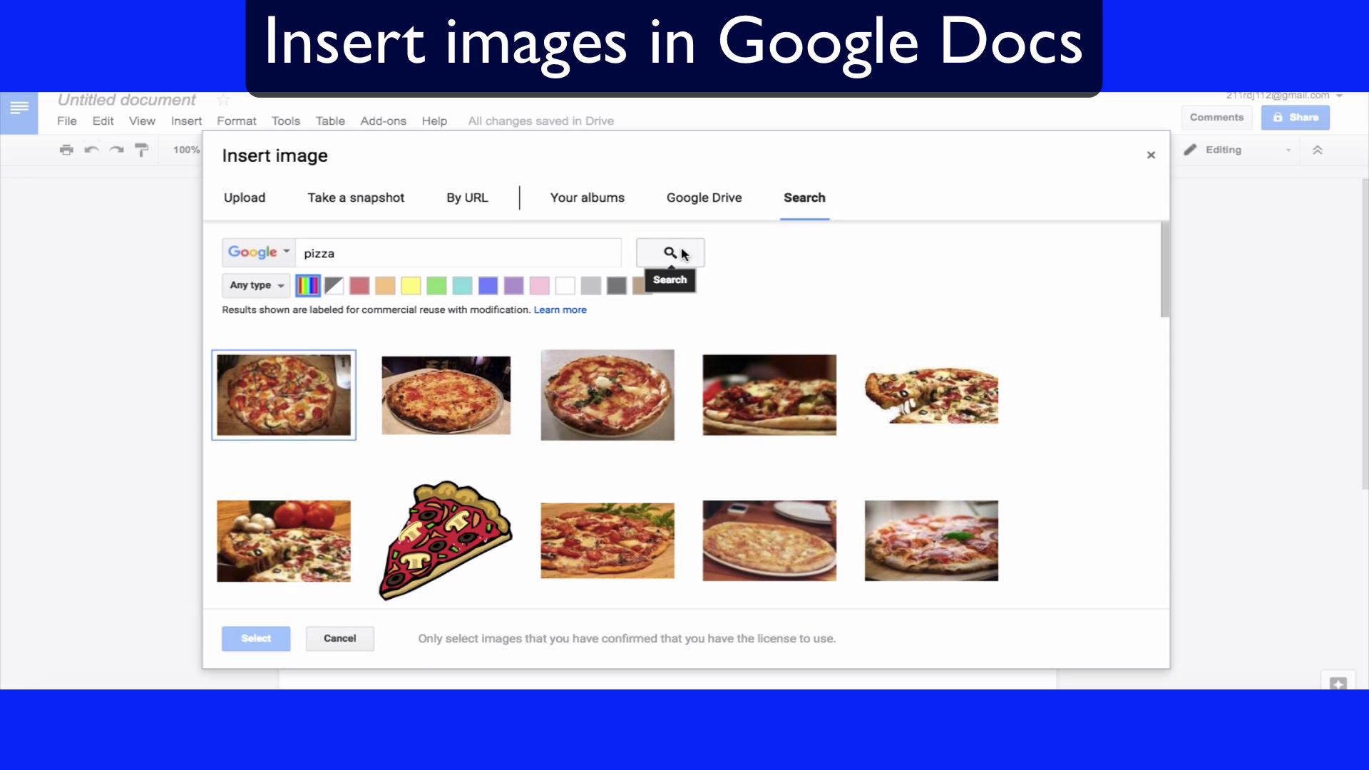
mouse_move(606, 395)
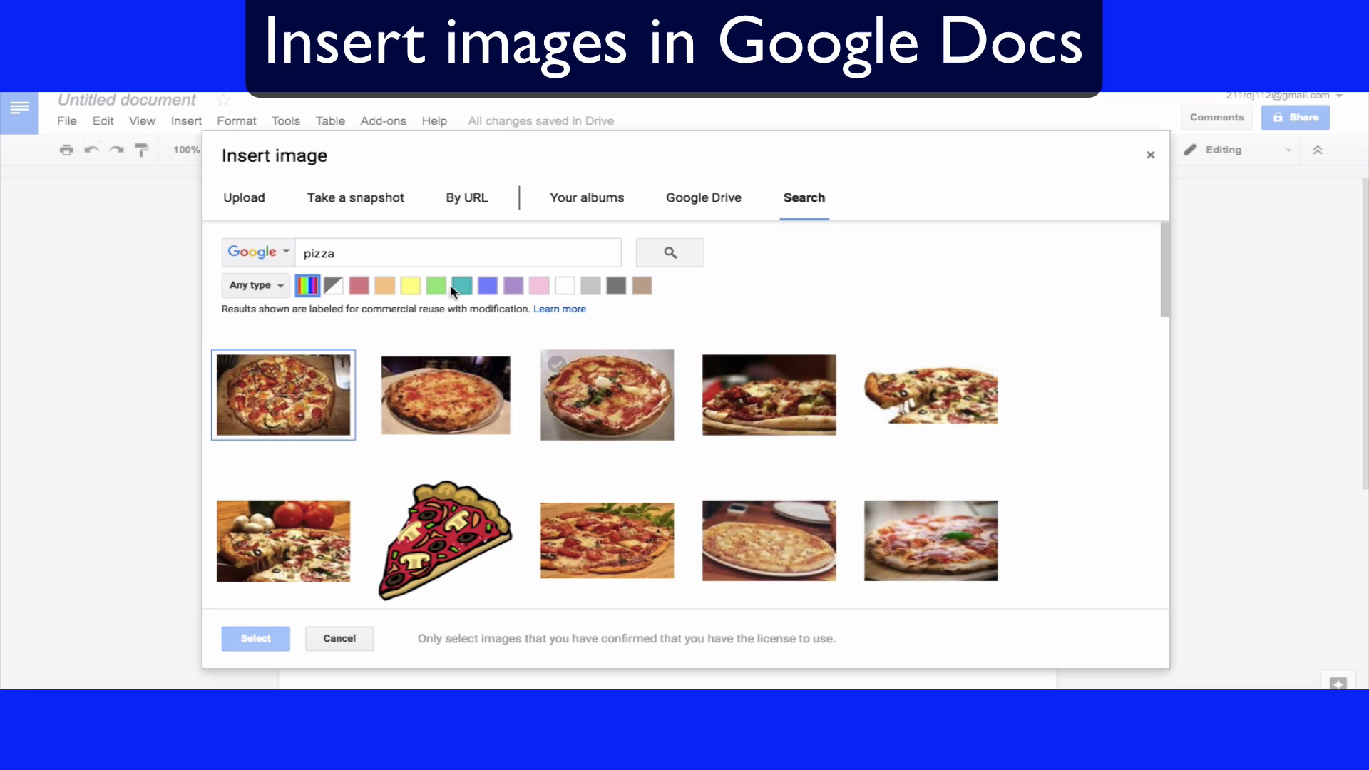
left_click(763, 401)
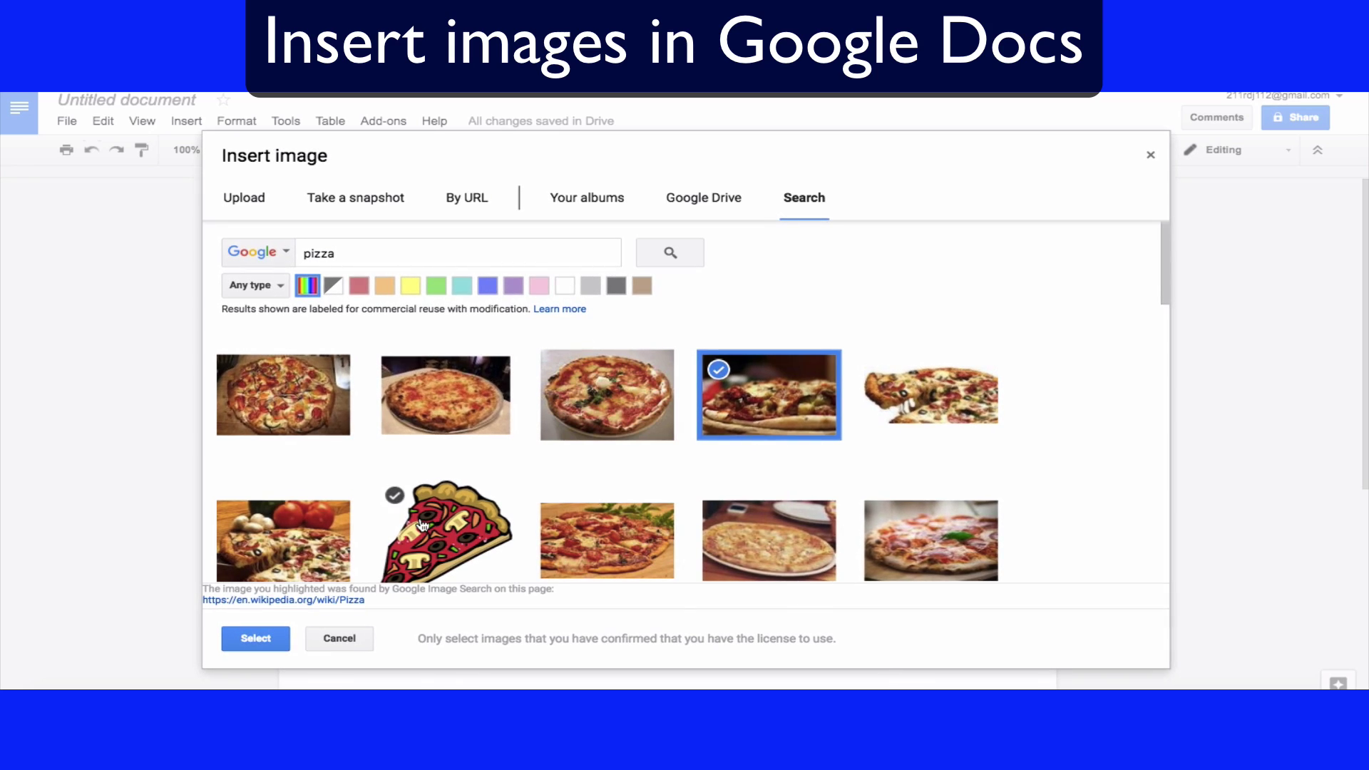
left_click(256, 639)
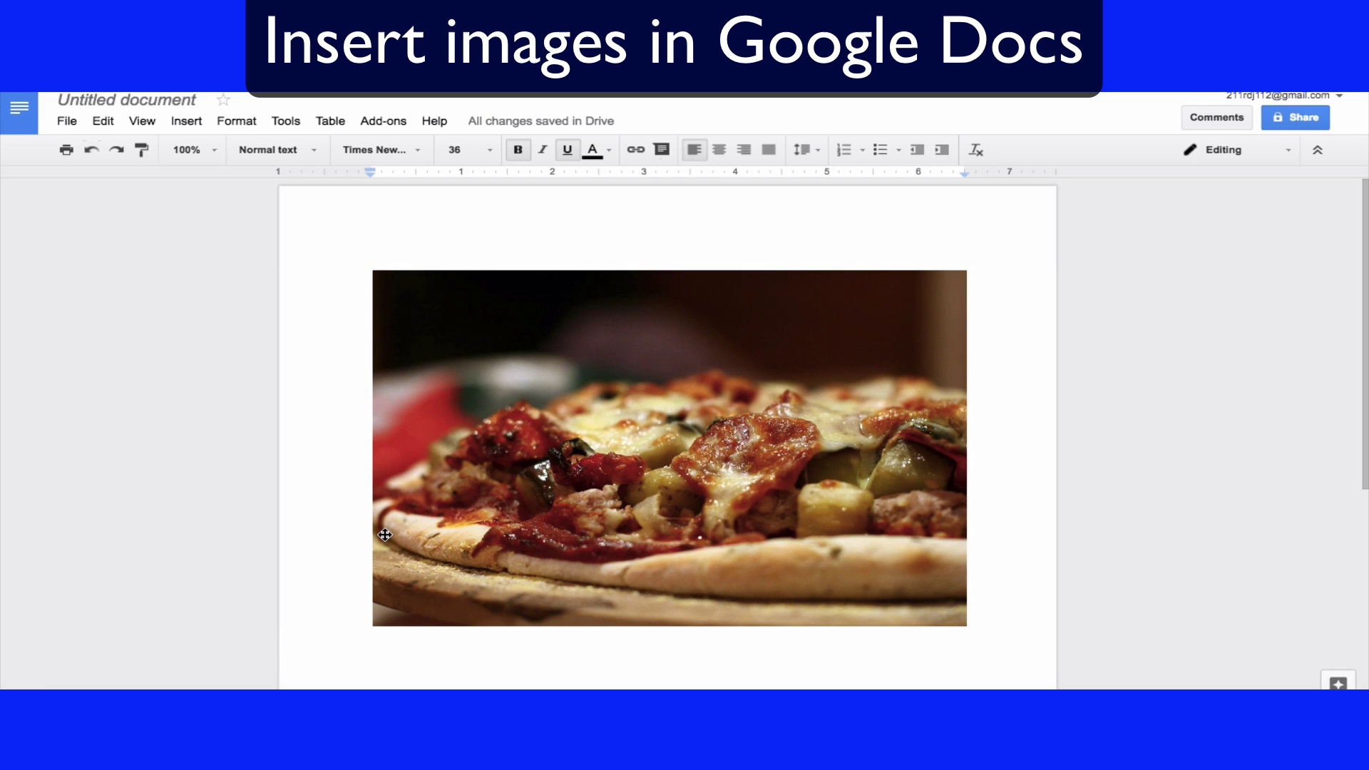
Shrink the pizza photo by dragging its corner handle inward twice
left_click(615, 469)
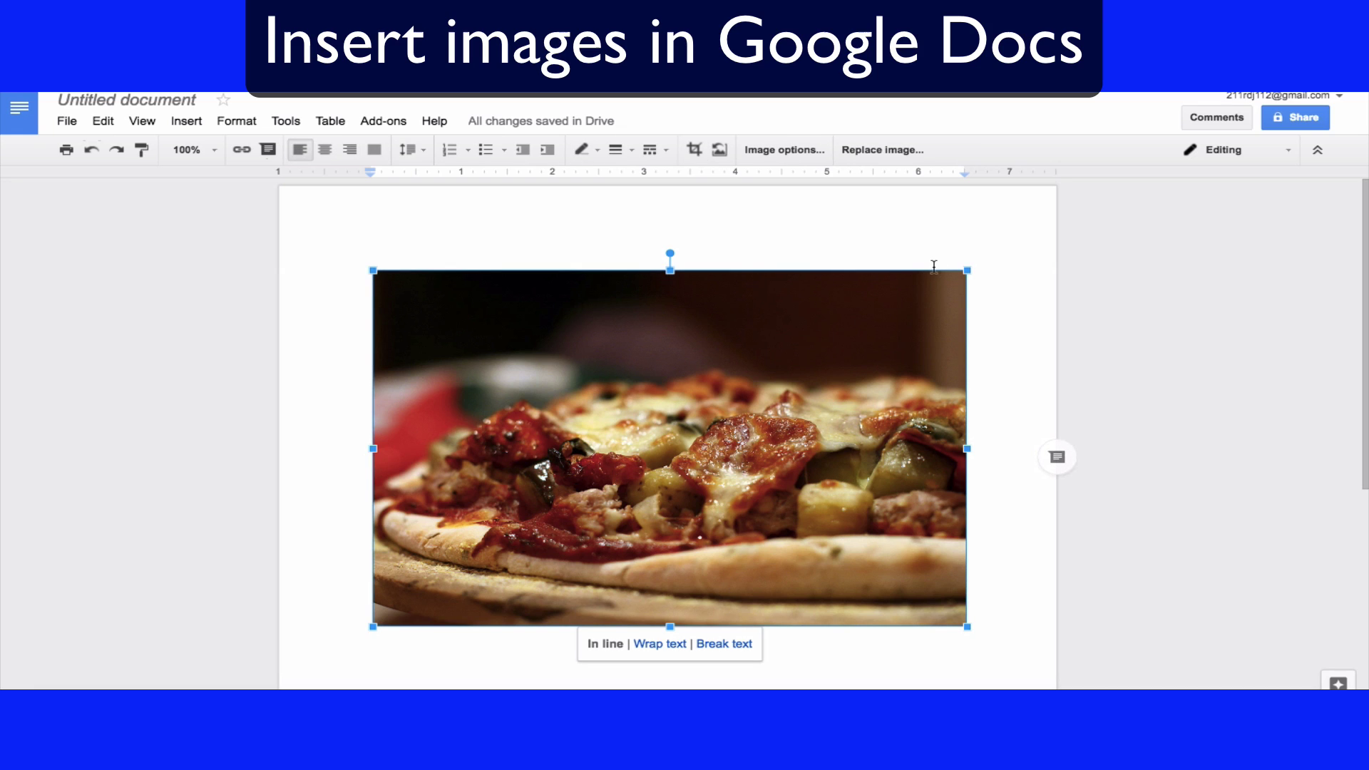
left_click_drag(968, 270, 735, 435)
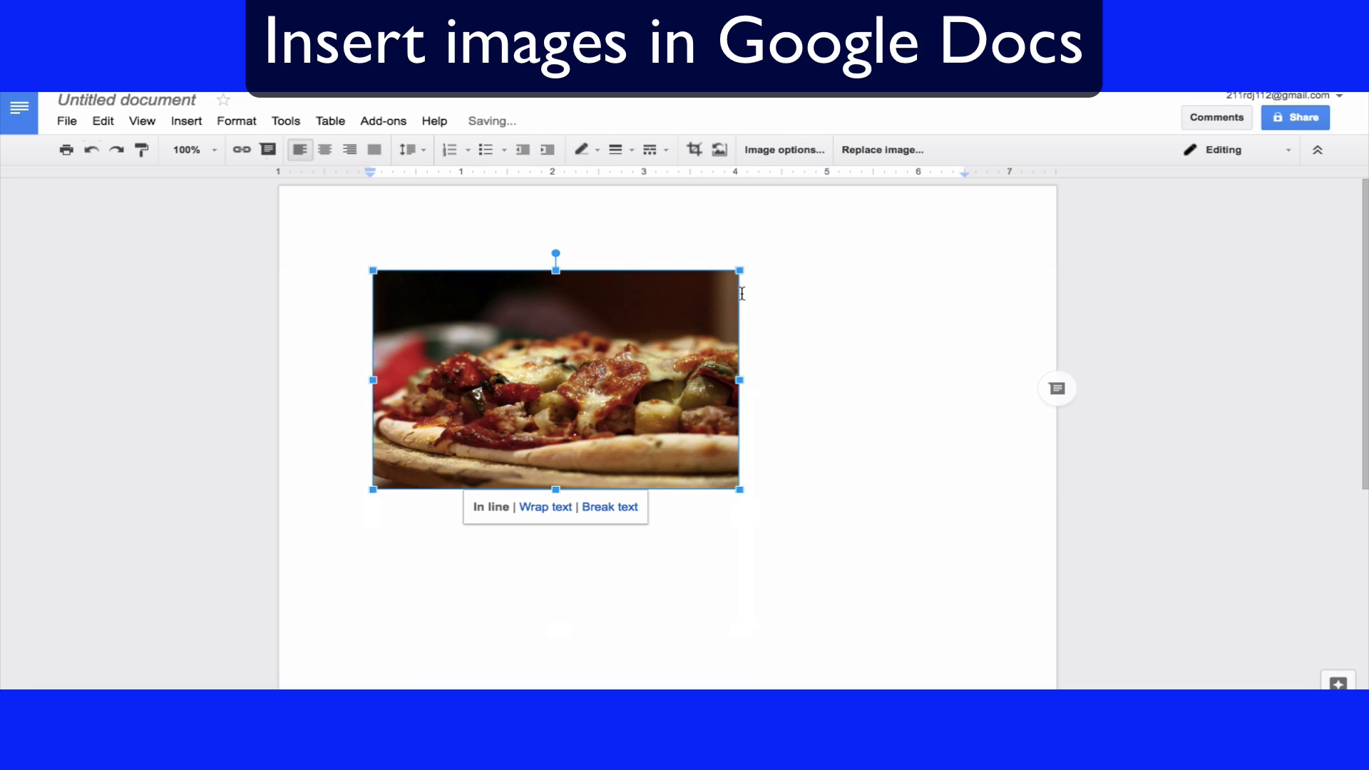
left_click_drag(739, 271, 629, 365)
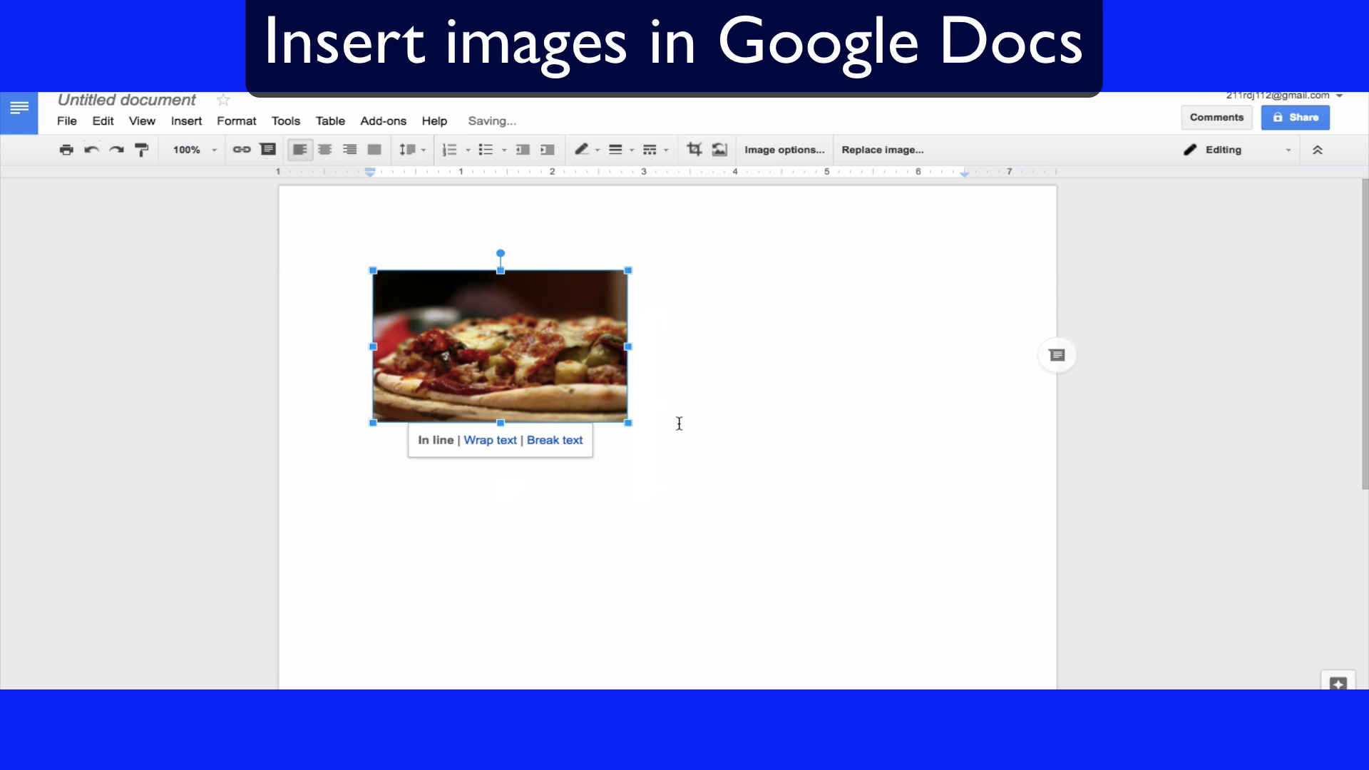
Type the bold underlined lines Adfvadfv, Adfva and Dfv below the picture
left_click(678, 423)
key("Return")
type("adfvadfv")
key("Return")
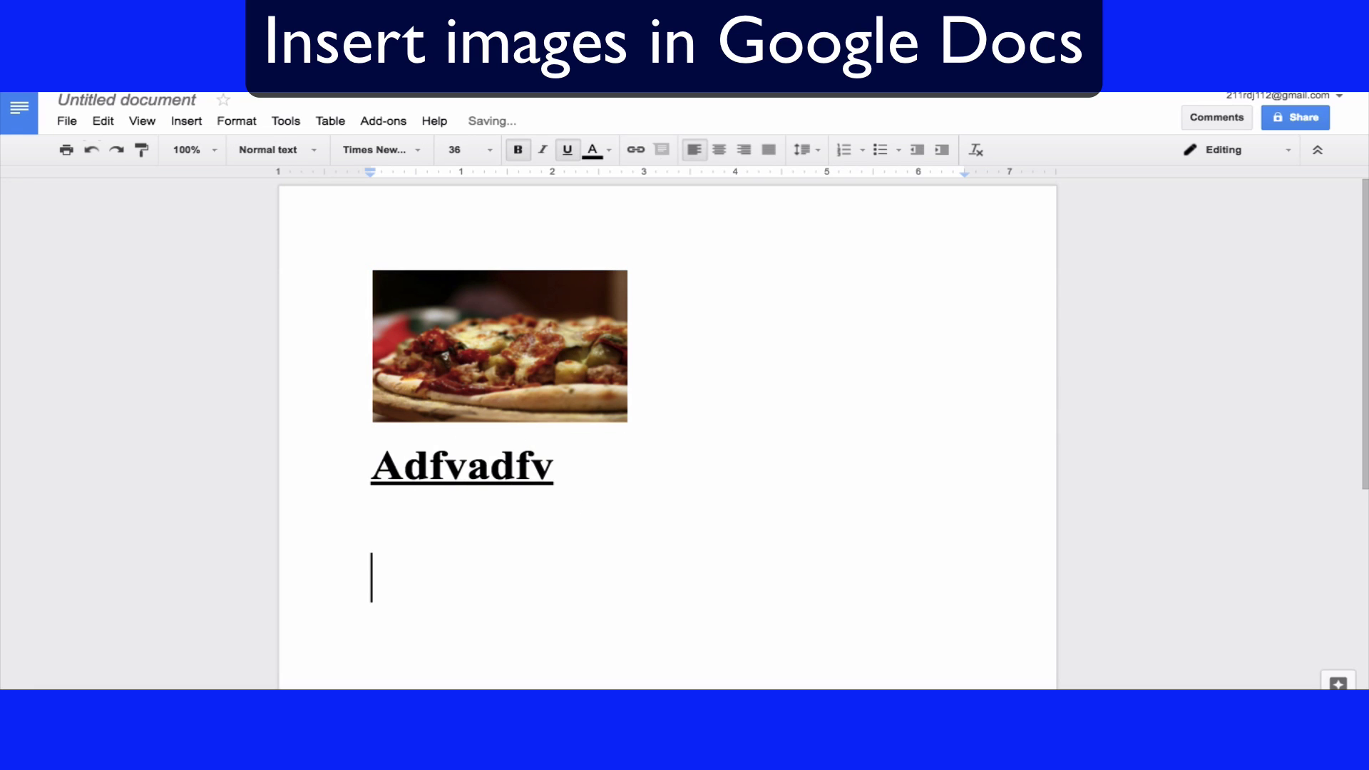
type("adfva")
key("Return")
type("dfv")
key("Return")
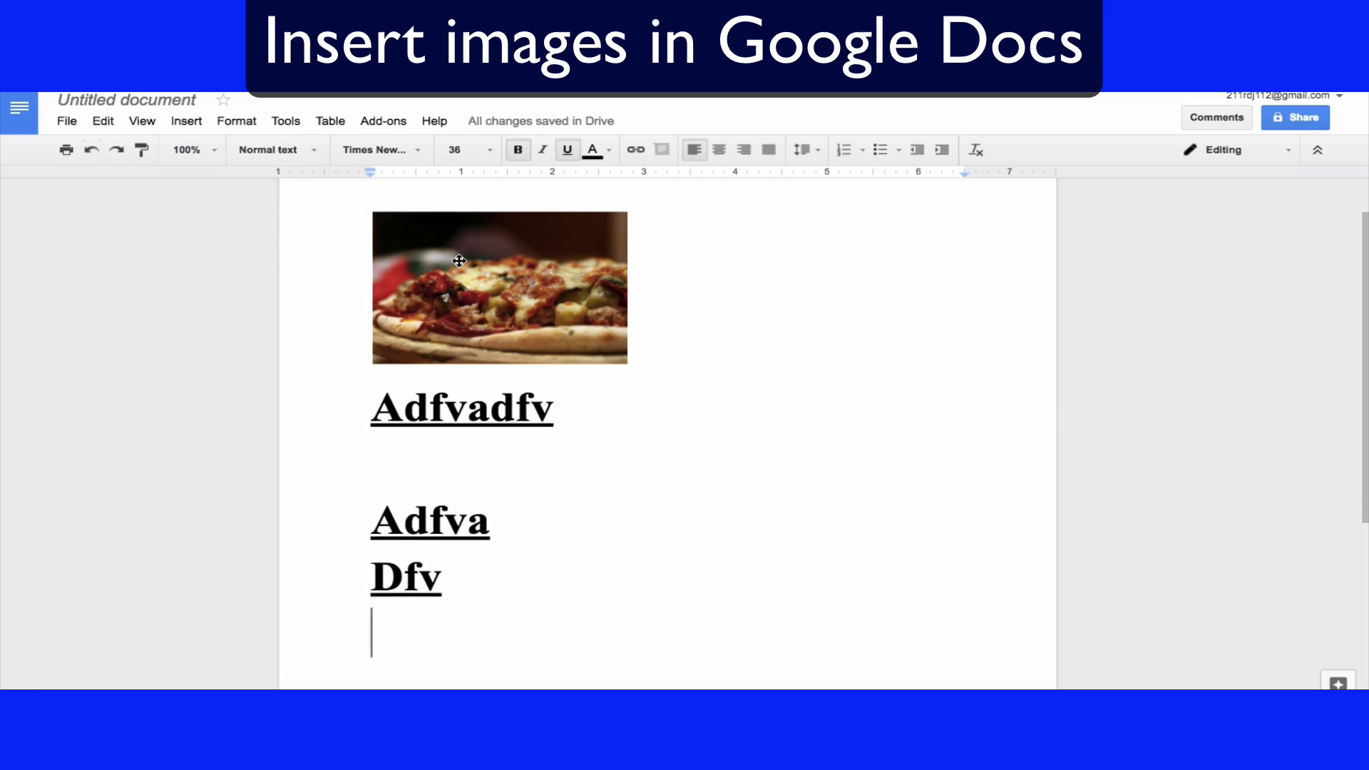
Move the pizza photo down beside Adfva, then reselect it
left_click(458, 262)
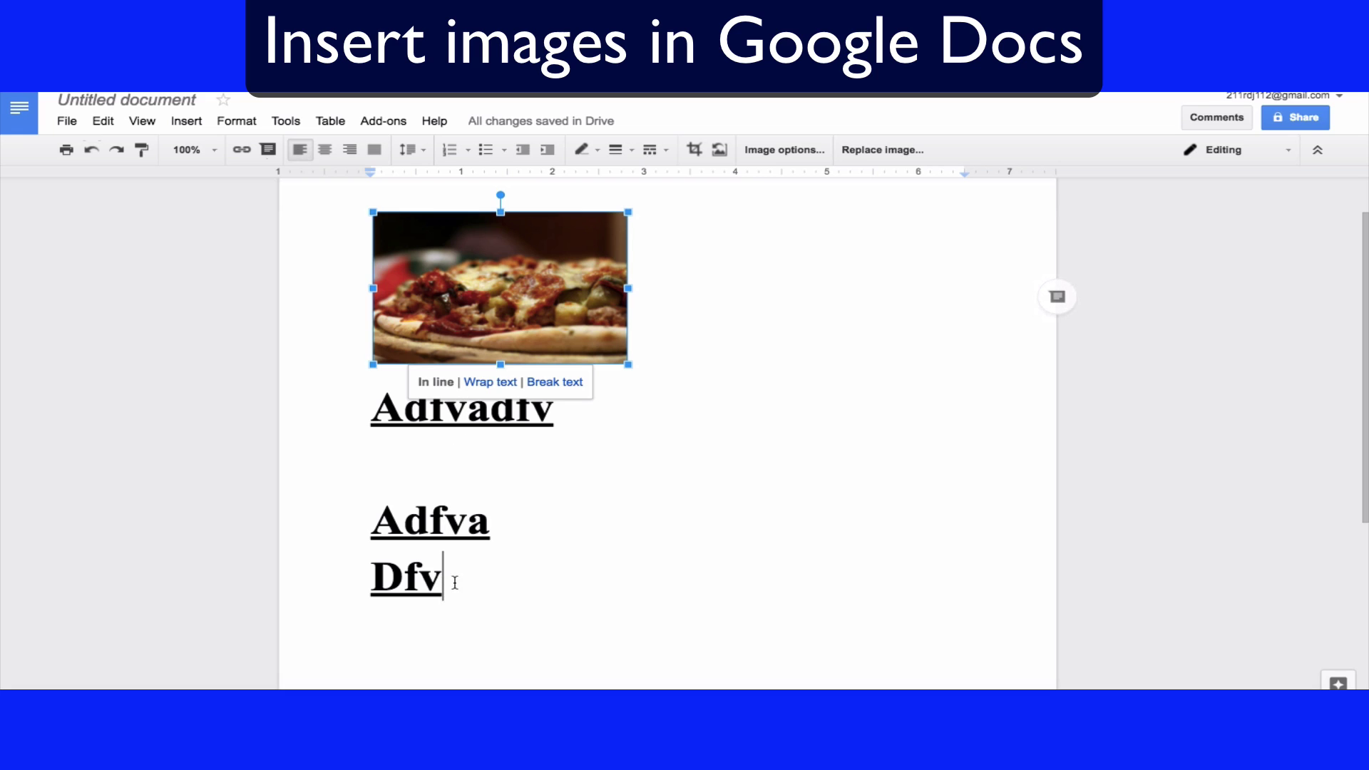
left_click_drag(455, 582, 520, 501)
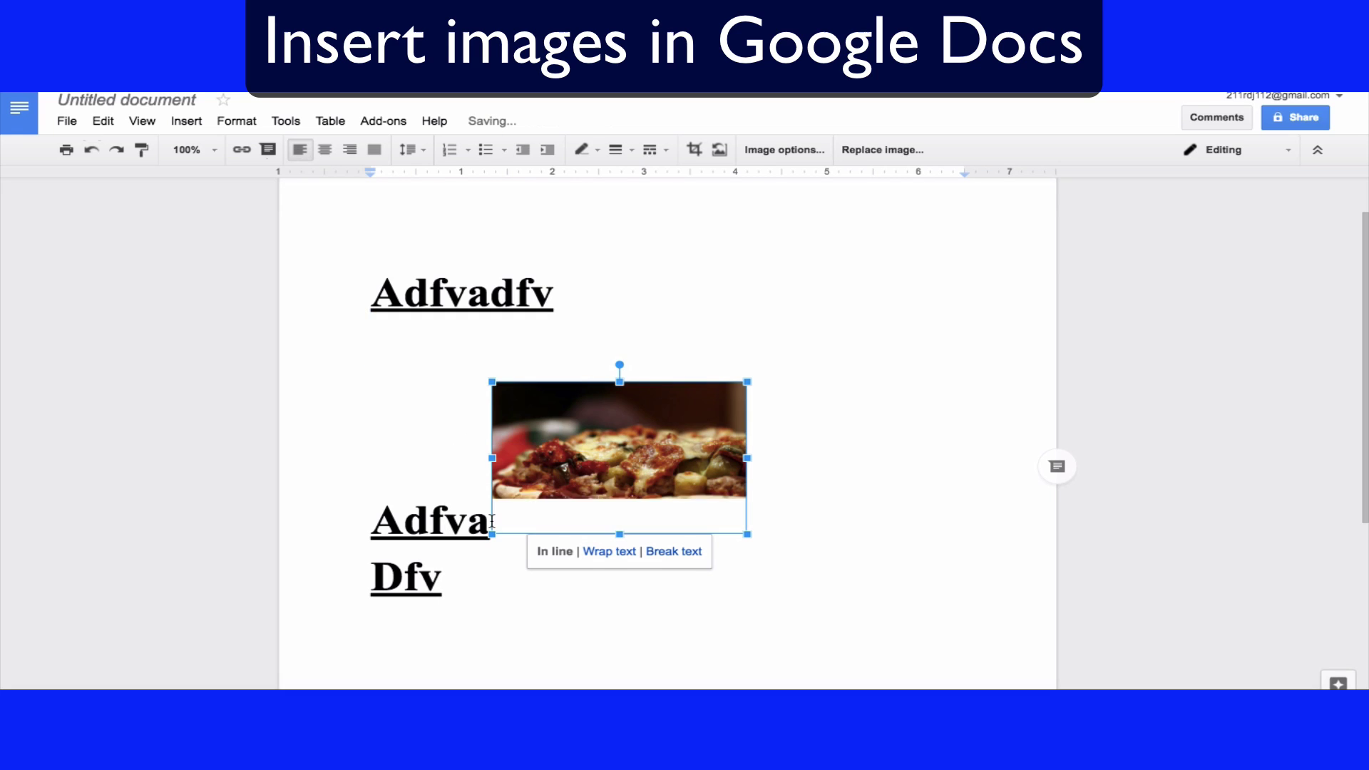
left_click(616, 359)
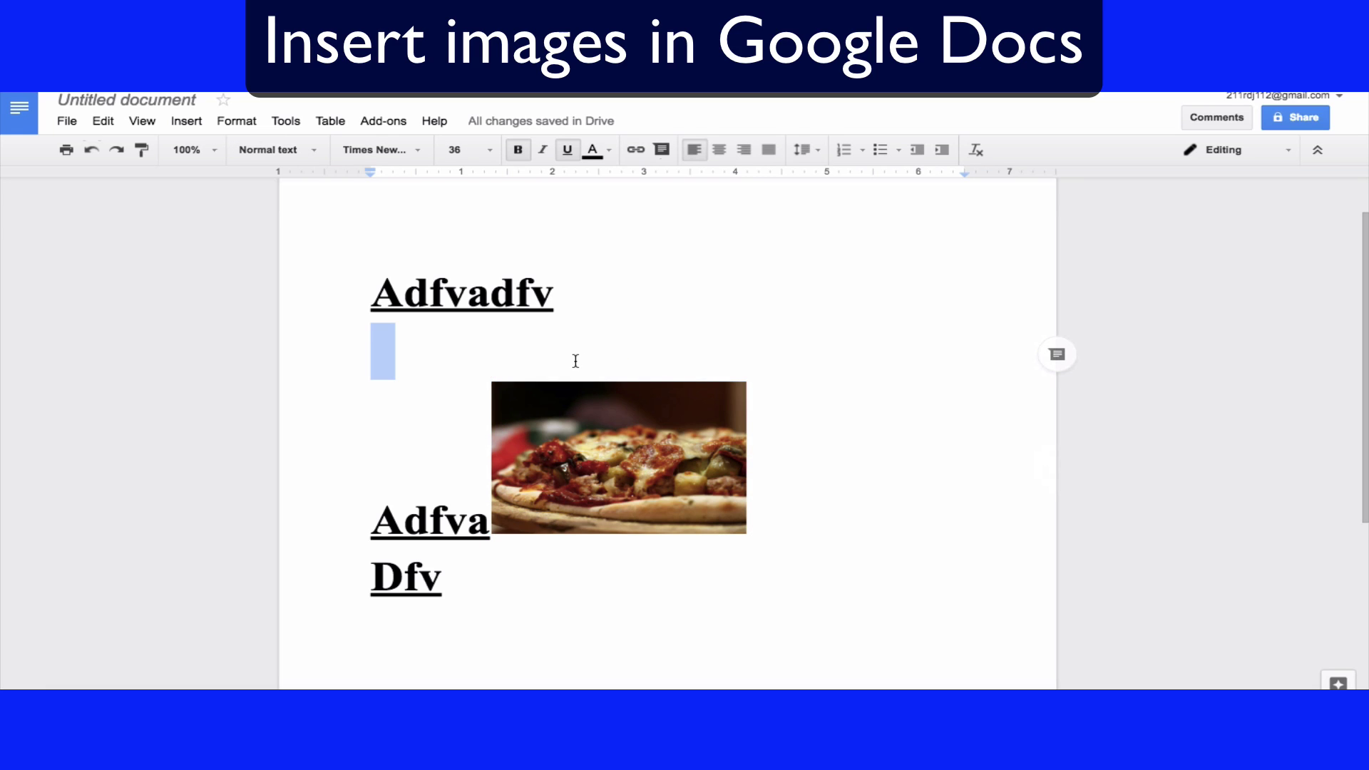
left_click(598, 392)
Rotate the pizza photo to about 158 degrees and deselect it
left_click_drag(618, 365, 526, 474)
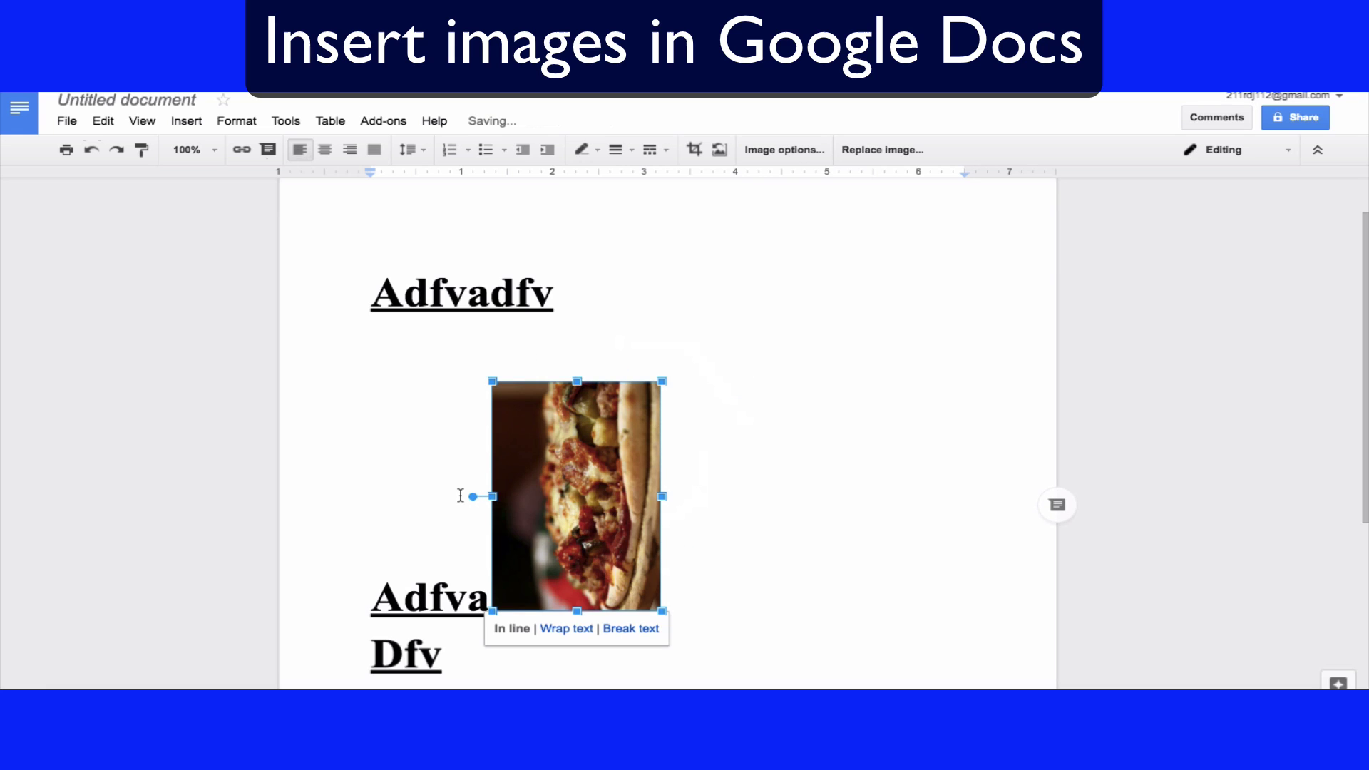
left_click_drag(474, 508, 607, 556)
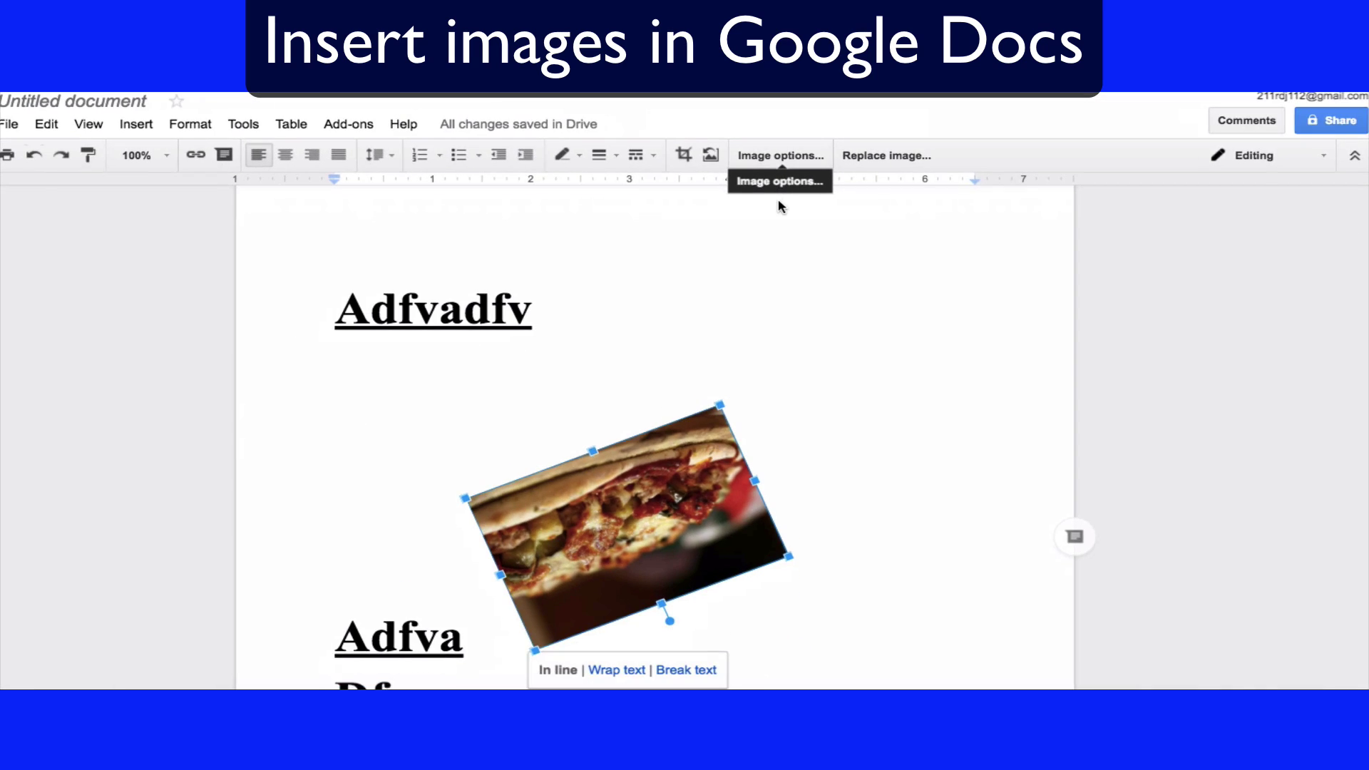
left_click(778, 198)
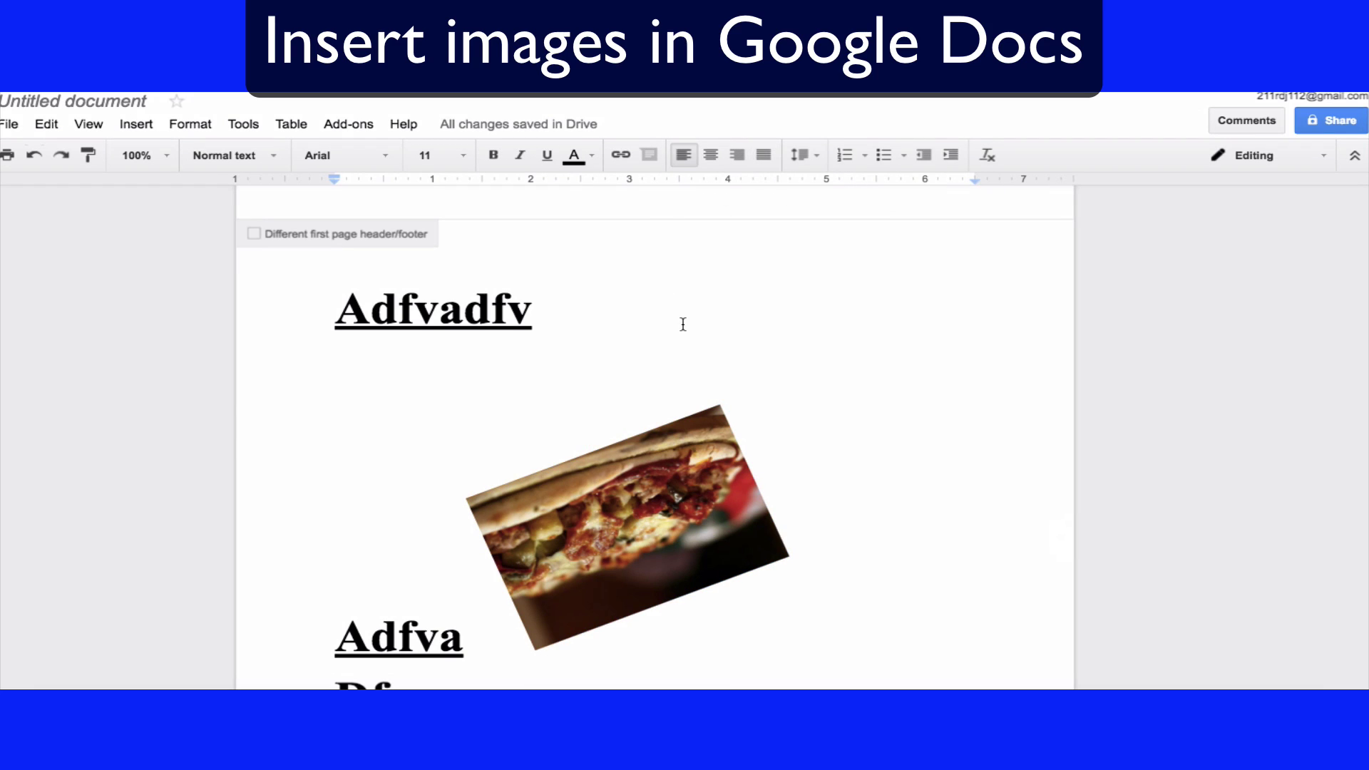
In the photo's Image options, try the transparency, brightness and contrast sliders, then reset adjustments
left_click(685, 463)
left_click(798, 150)
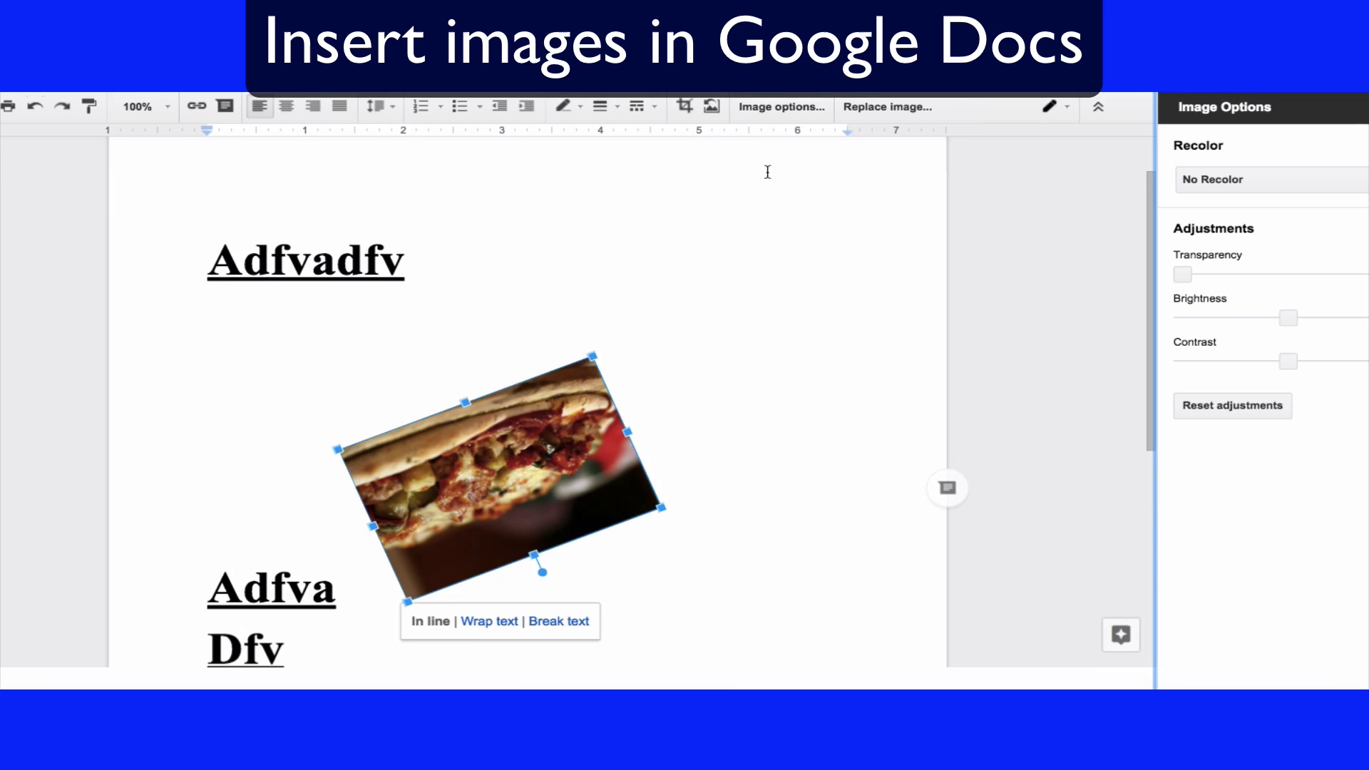
left_click(1182, 274)
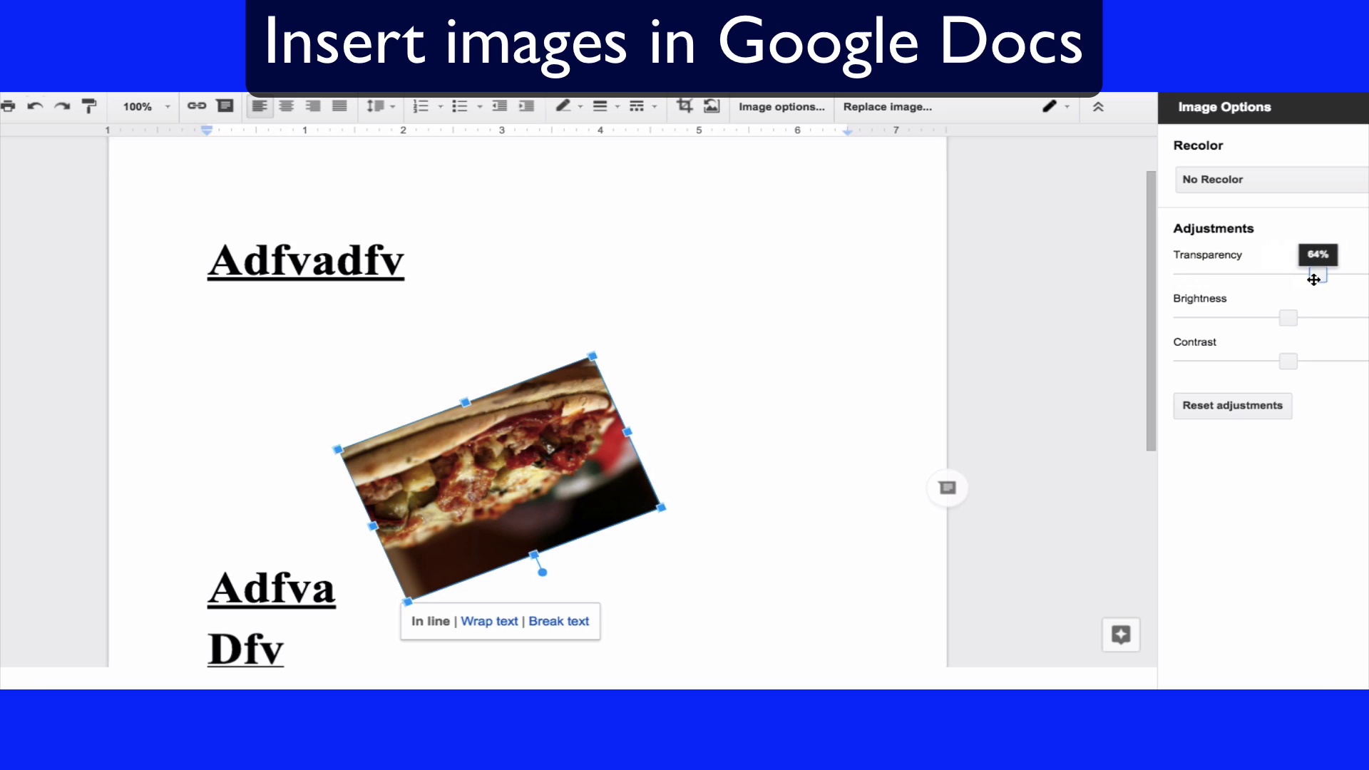
mouse_move(1182, 274)
left_mouse_down()
mouse_move(1318, 277)
mouse_move(1180, 277)
left_mouse_up()
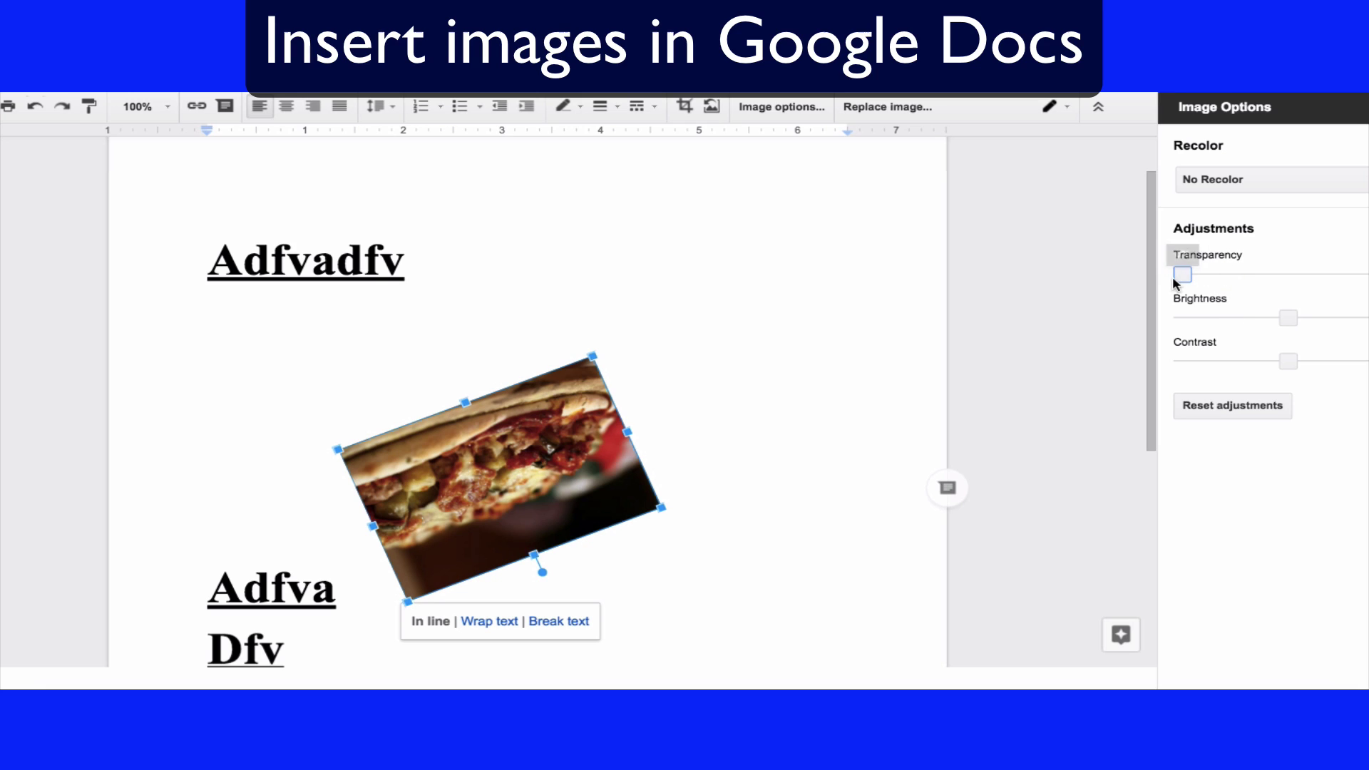
mouse_move(1286, 317)
left_mouse_down()
mouse_move(1184, 318)
mouse_move(1365, 314)
left_mouse_up()
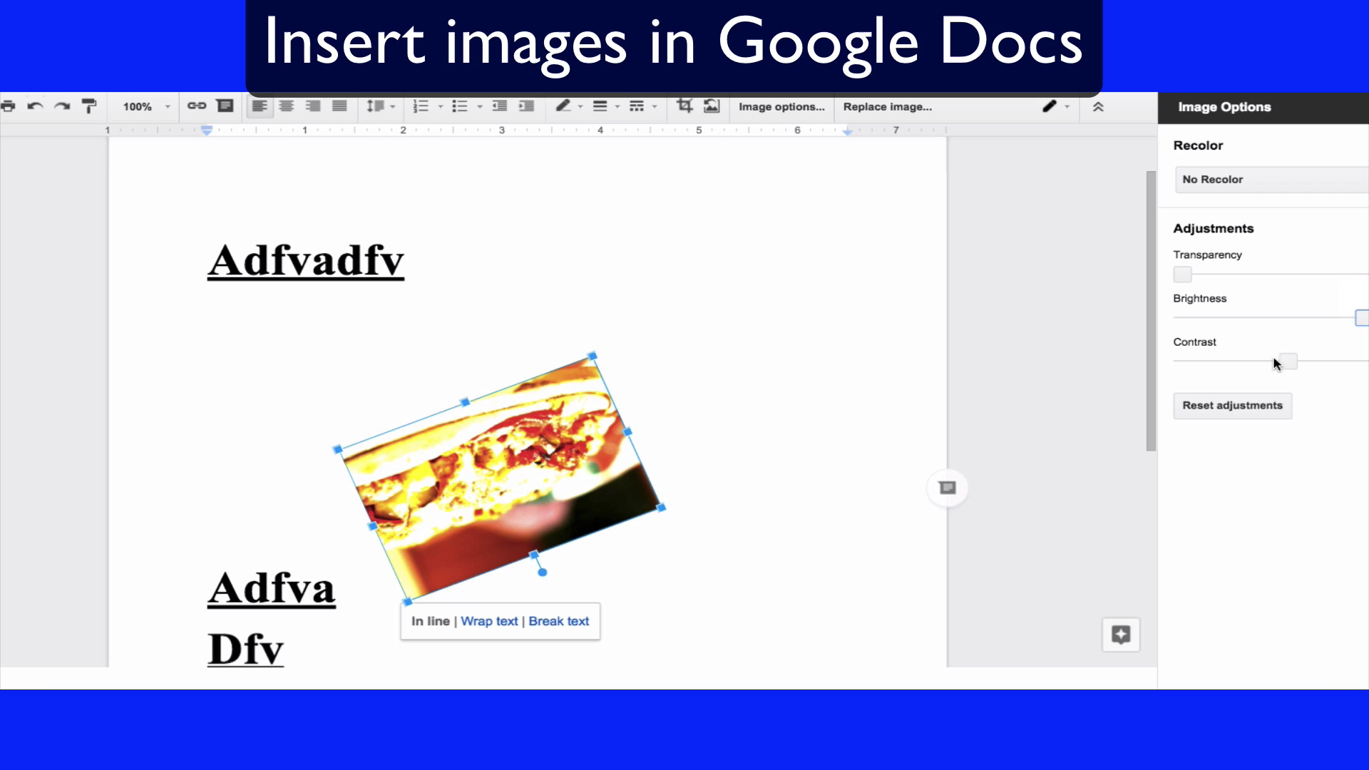
mouse_move(1288, 361)
left_mouse_down()
mouse_move(1226, 360)
mouse_move(1365, 367)
left_mouse_up()
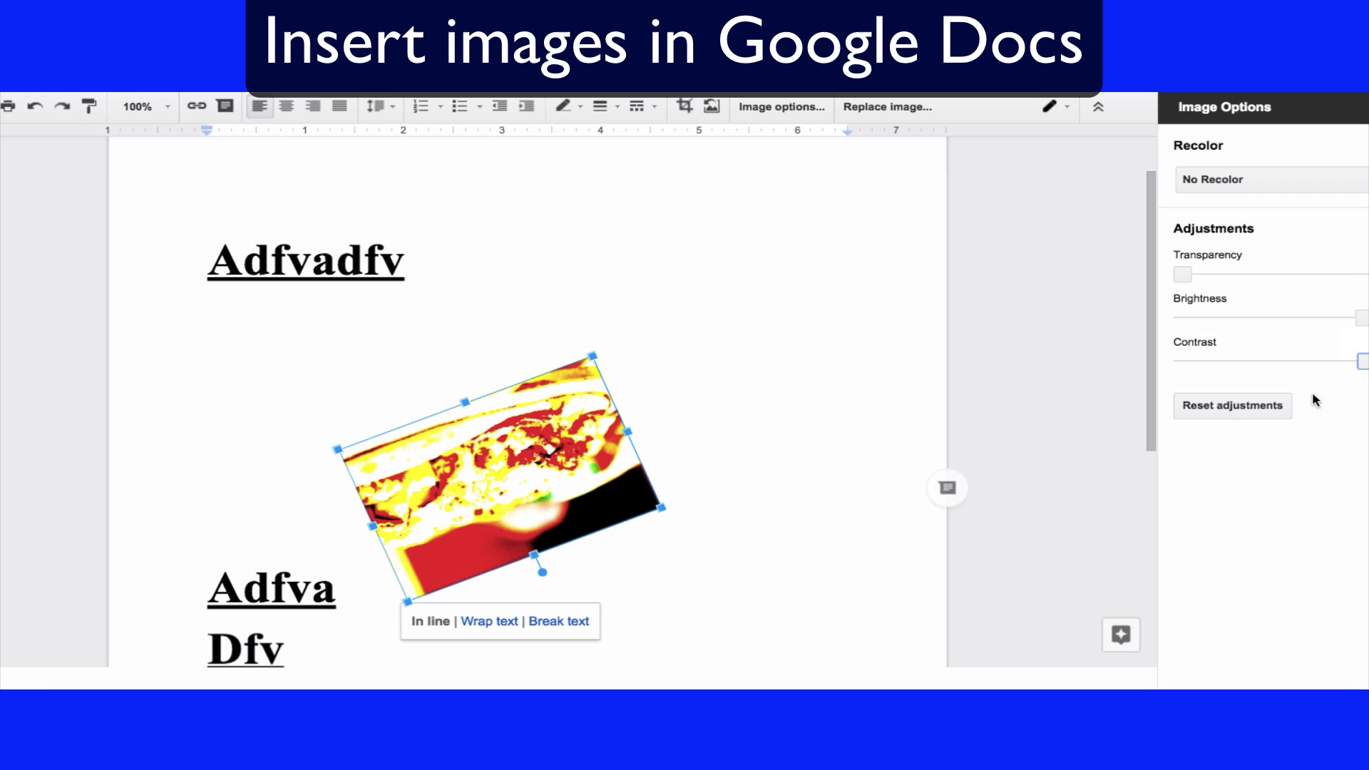
left_click(1246, 404)
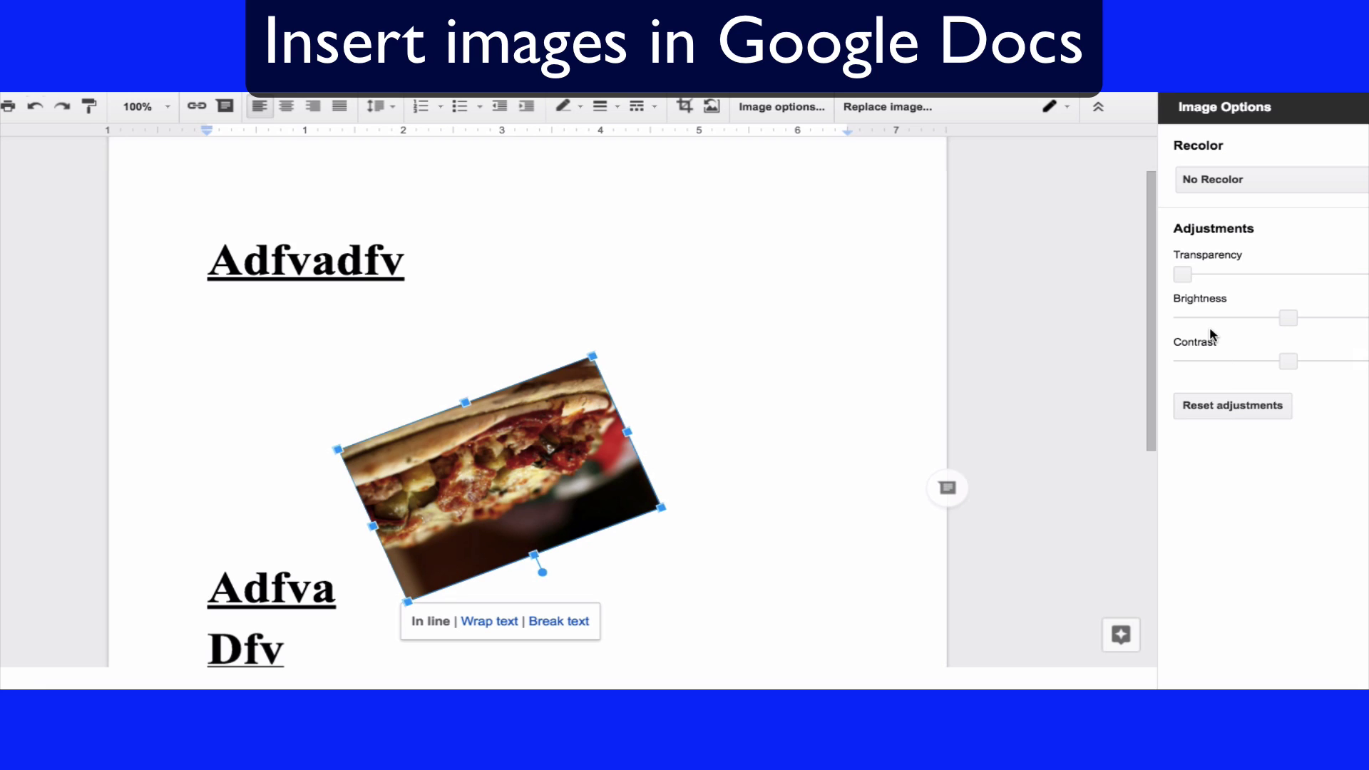
Choose the yellow Light 4 swatch from the Image Options Recolor dropdown
left_click(1254, 176)
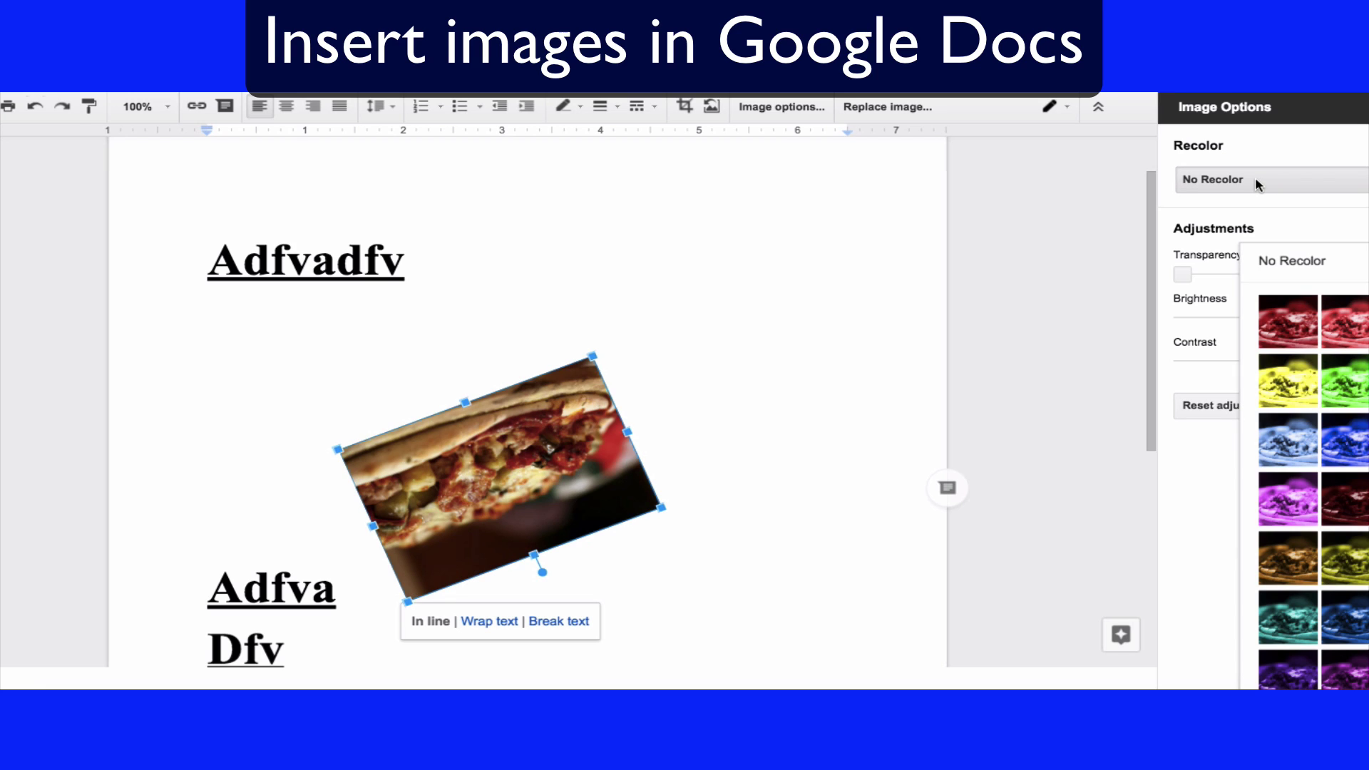
left_click(1281, 381)
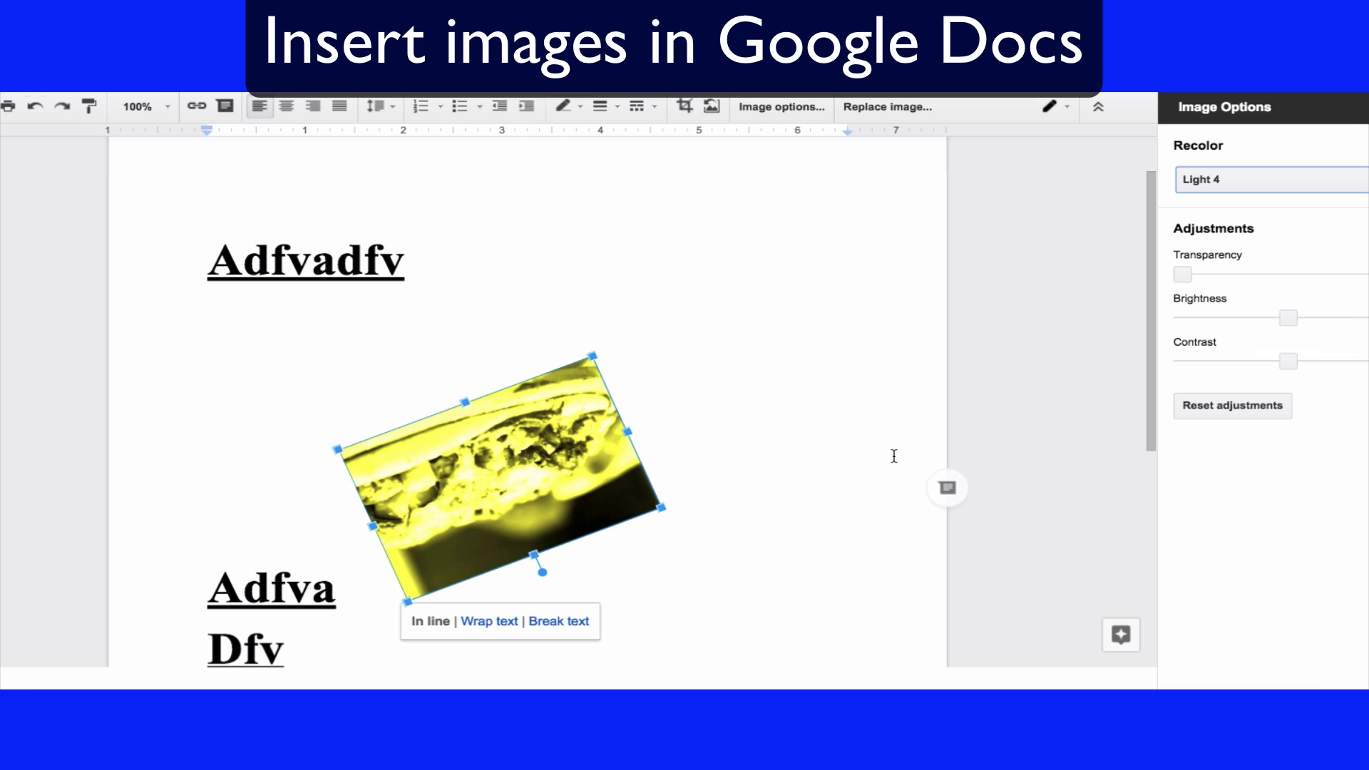